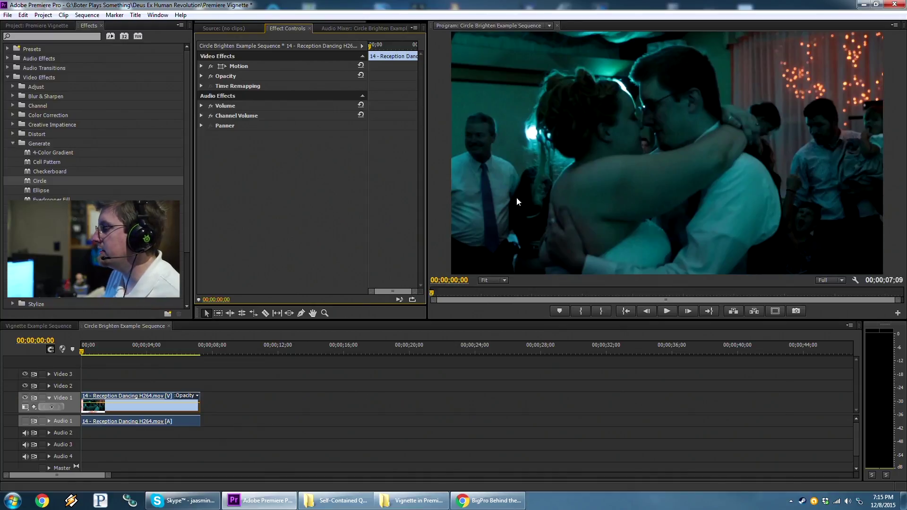
- Deselect the Reception Dancing clip using empty Video 3 track space so no effect settings show
{"action": "left_click", "coordinate": [109, 377]}
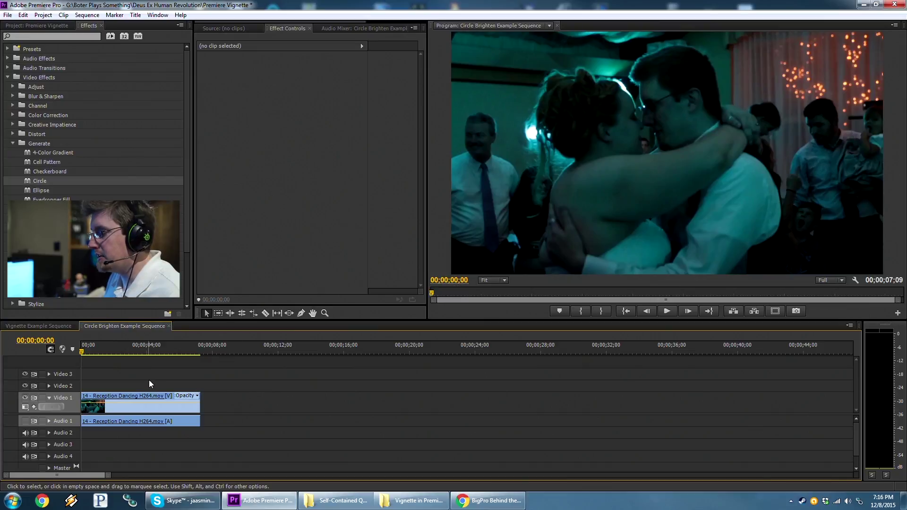
- Play the dance clip, park at 00;00;03;01, and show the Project panel's four items
{"action": "key", "text": "space"}
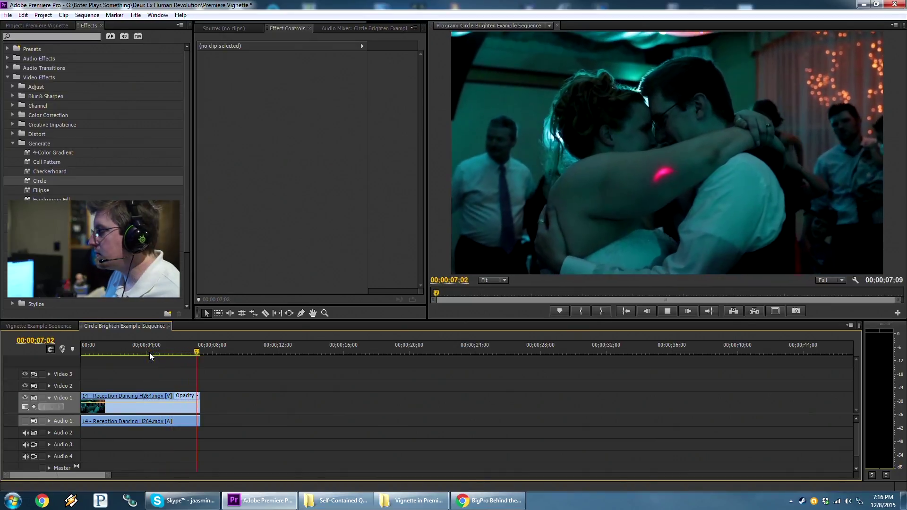
{"action": "left_click_drag", "start_coordinate": [126, 346], "coordinate": [131, 346]}
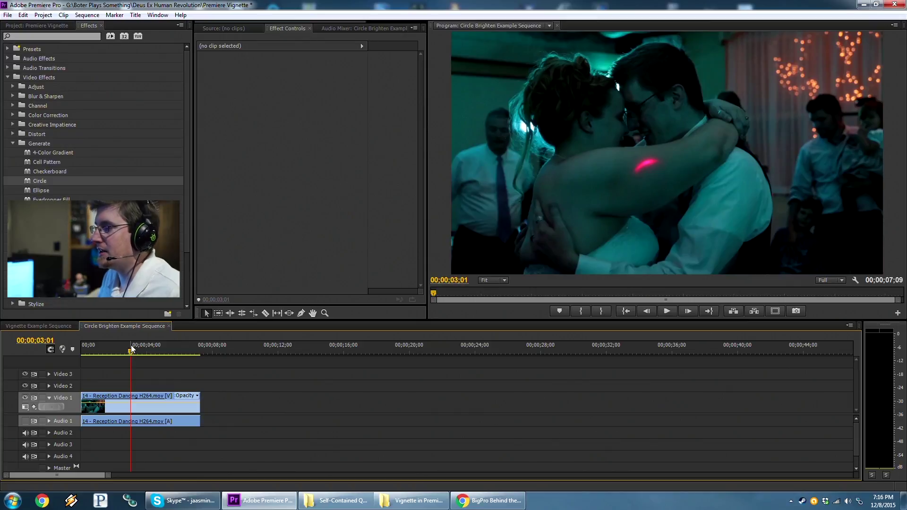
{"action": "left_click", "coordinate": [37, 26]}
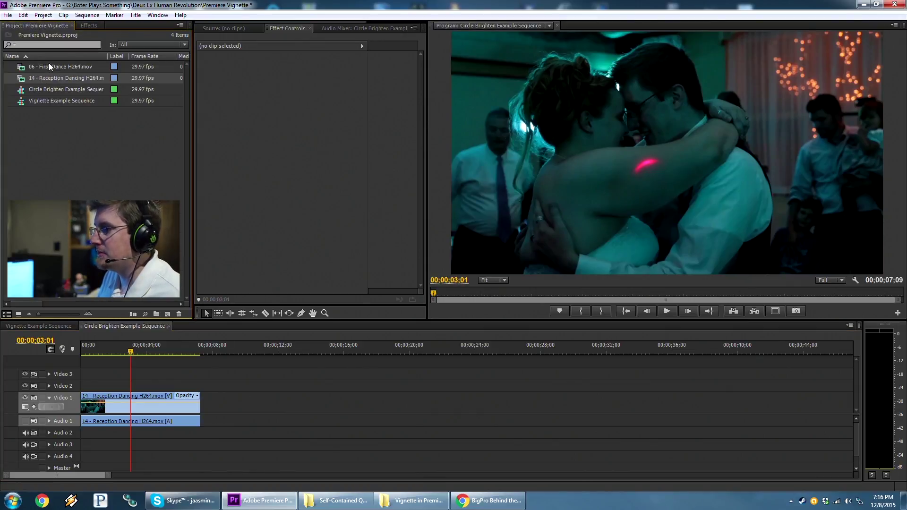
{"action": "left_click", "coordinate": [47, 101]}
{"action": "left_click", "coordinate": [36, 326]}
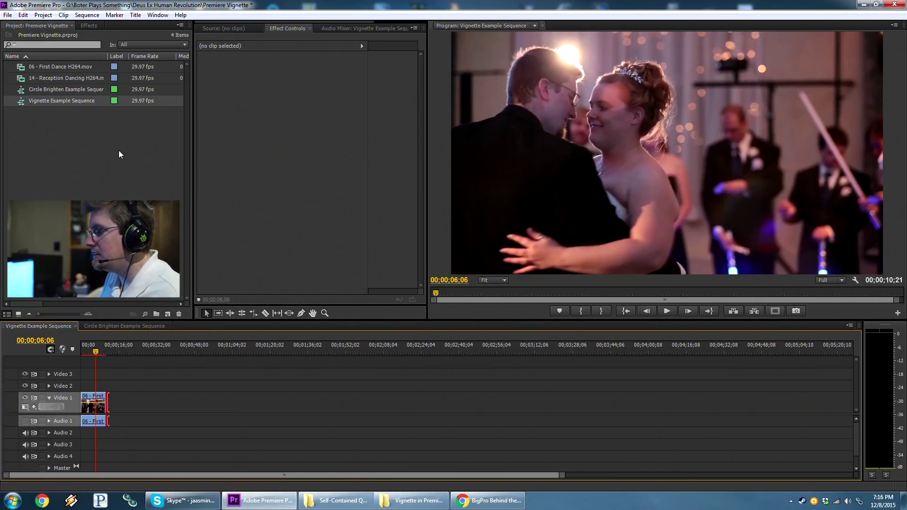
{"action": "left_click", "coordinate": [123, 327]}
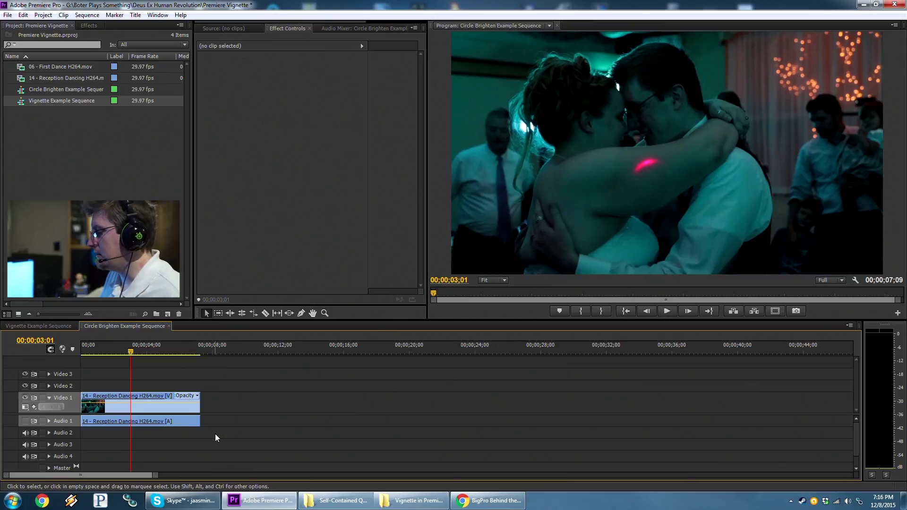
- Apply Video Effects > Generate > Circle to the Reception Dancing clip on Video 1
{"action": "left_click", "coordinate": [89, 26]}
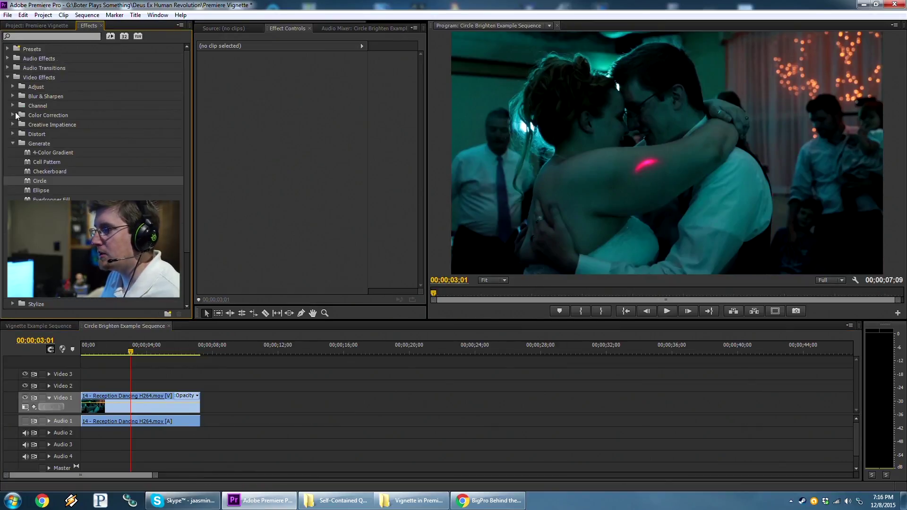
{"action": "left_click", "coordinate": [45, 78]}
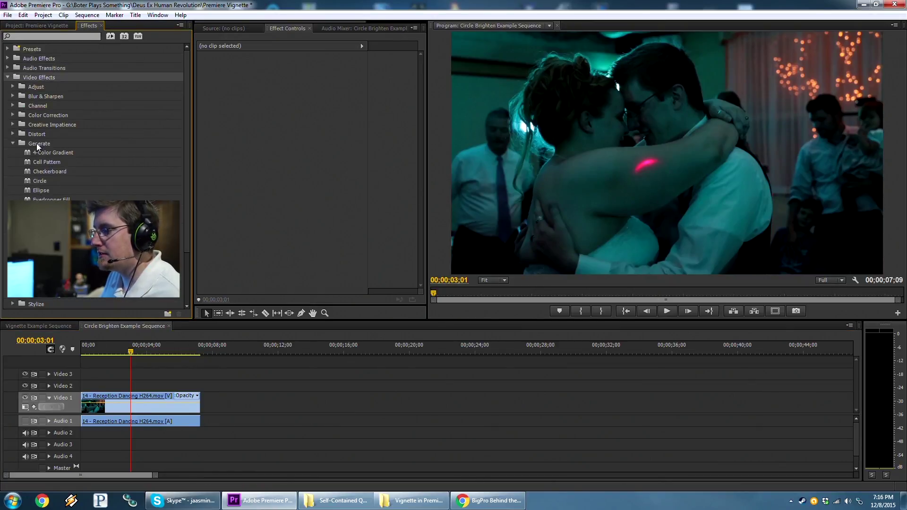
{"action": "left_click", "coordinate": [38, 144]}
{"action": "left_click", "coordinate": [39, 183]}
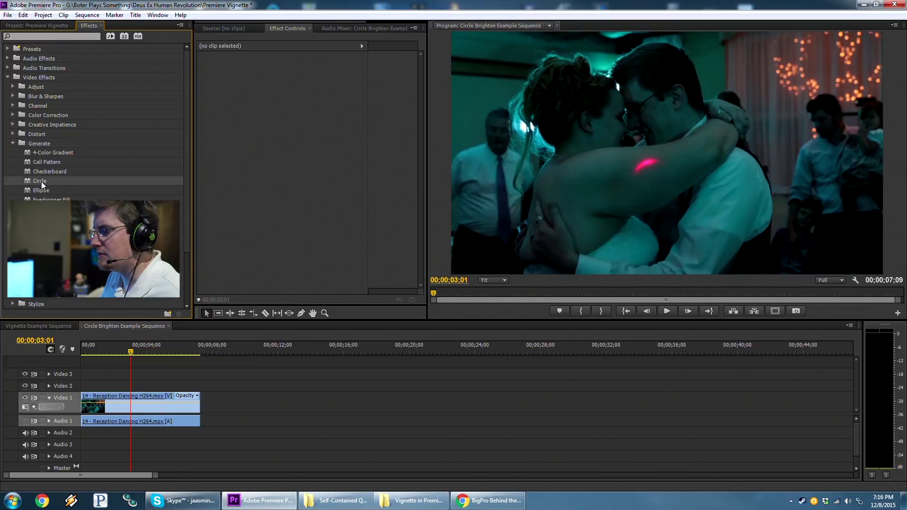
{"action": "left_click_drag", "start_coordinate": [41, 185], "coordinate": [146, 410]}
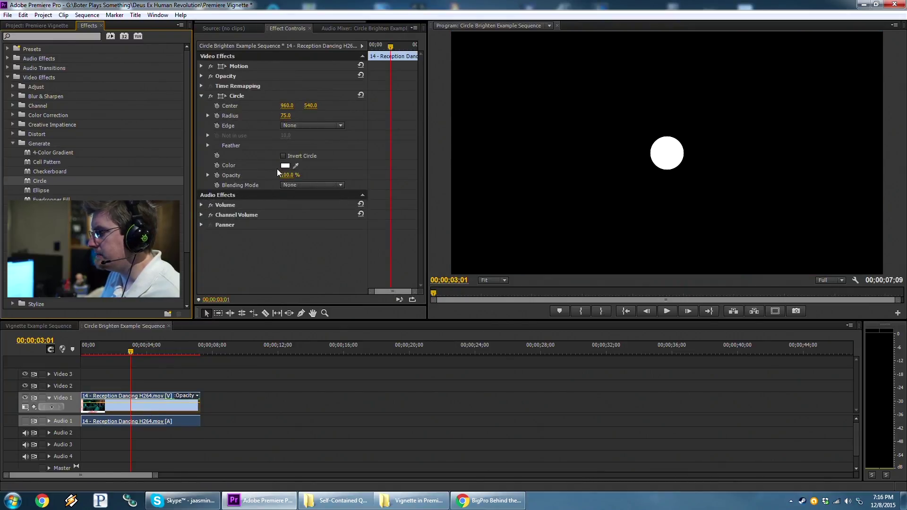
- Set Circle blending to Normal, move Center X to 900, and enlarge the radius to 572
{"action": "left_click", "coordinate": [310, 185]}
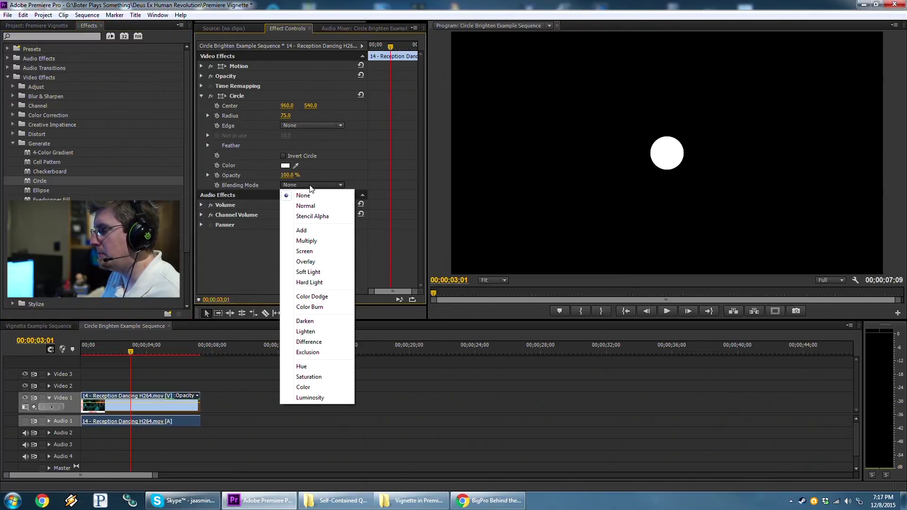
{"action": "left_click", "coordinate": [307, 207]}
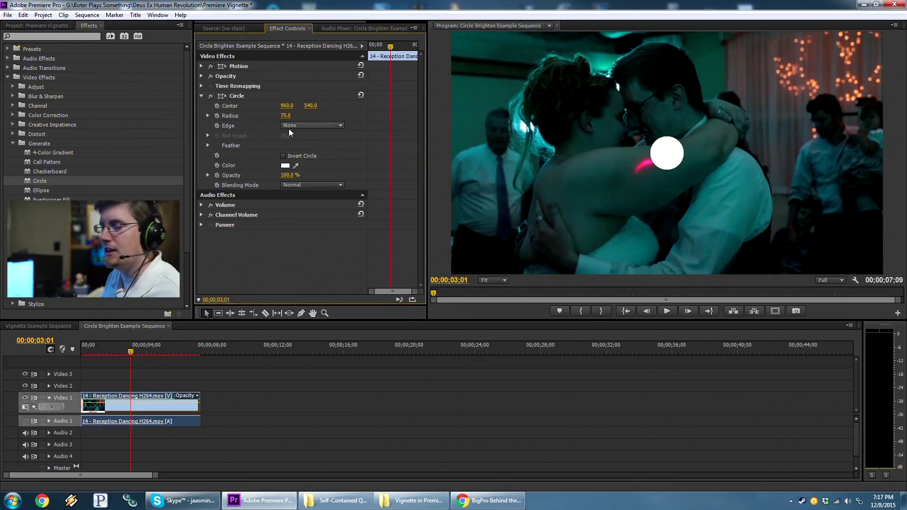
{"action": "left_click_drag", "start_coordinate": [95, 352], "coordinate": [142, 354]}
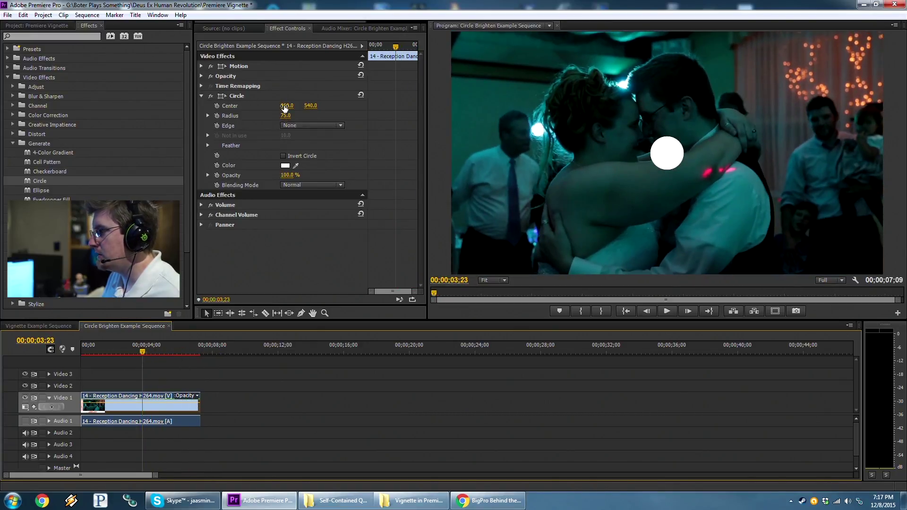
{"action": "mouse_move", "coordinate": [287, 106]}
{"action": "left_mouse_down"}
{"action": "mouse_move", "coordinate": [257, 106]}
{"action": "mouse_move", "coordinate": [293, 106]}
{"action": "left_mouse_up"}
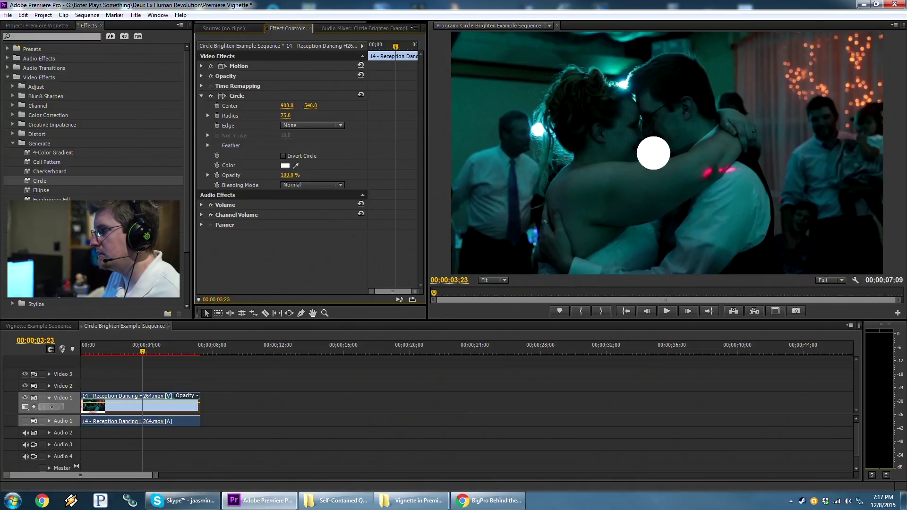
{"action": "left_click_drag", "start_coordinate": [85, 347], "coordinate": [128, 352]}
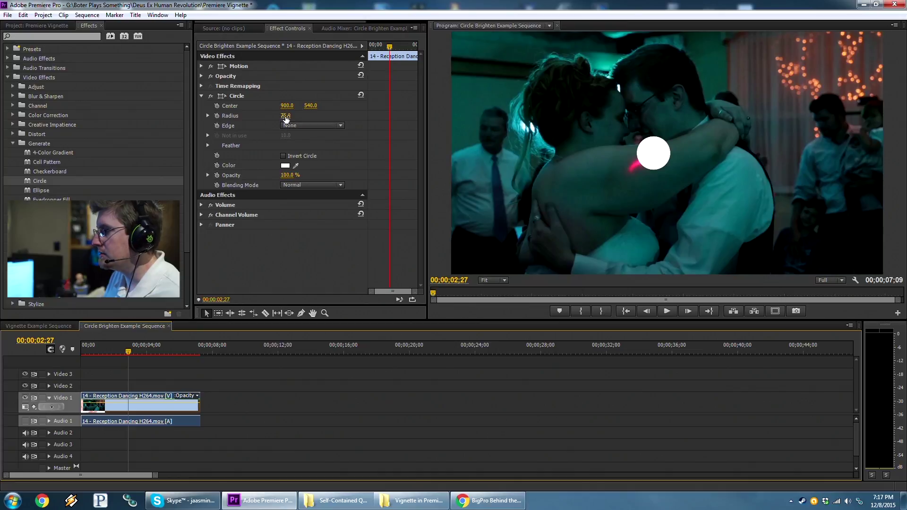
{"action": "left_click_drag", "start_coordinate": [284, 116], "coordinate": [504, 115]}
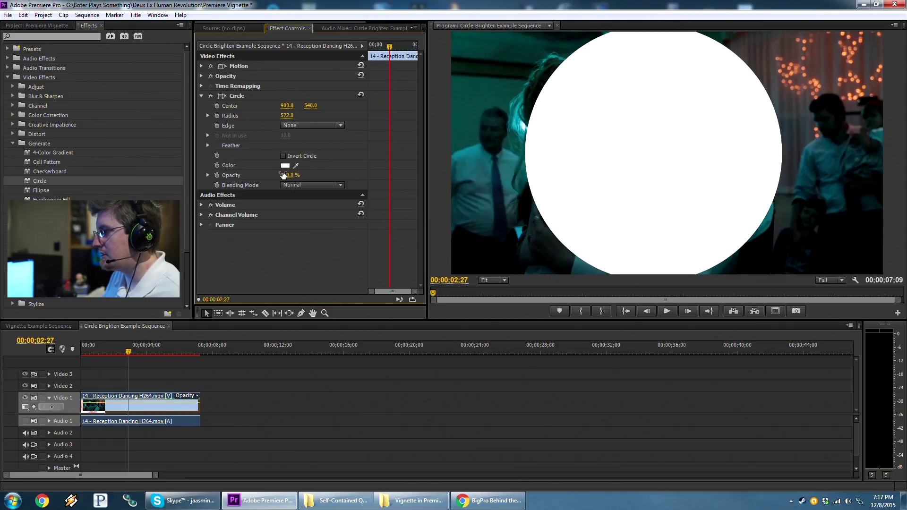
- Soften the circle with a Feather Outer Edge of 250 and radius 500
{"action": "left_click", "coordinate": [208, 146]}
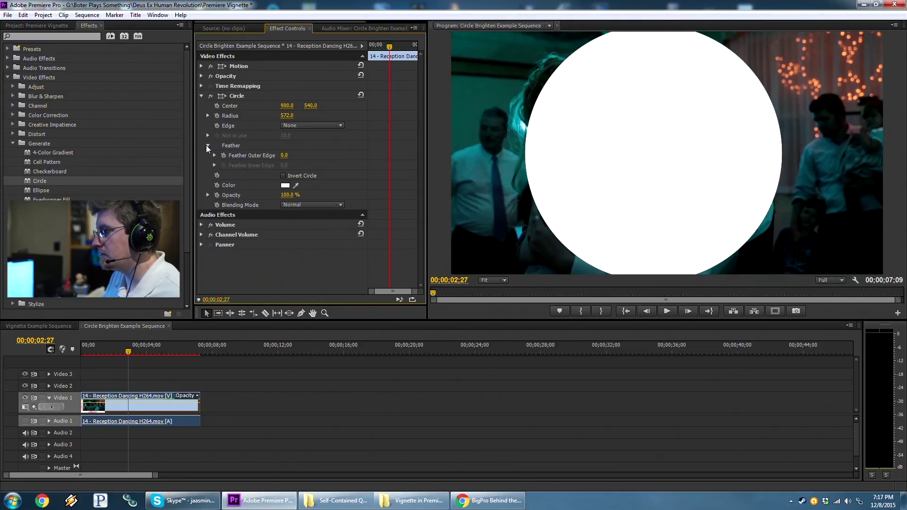
{"action": "left_click_drag", "start_coordinate": [284, 154], "coordinate": [423, 155]}
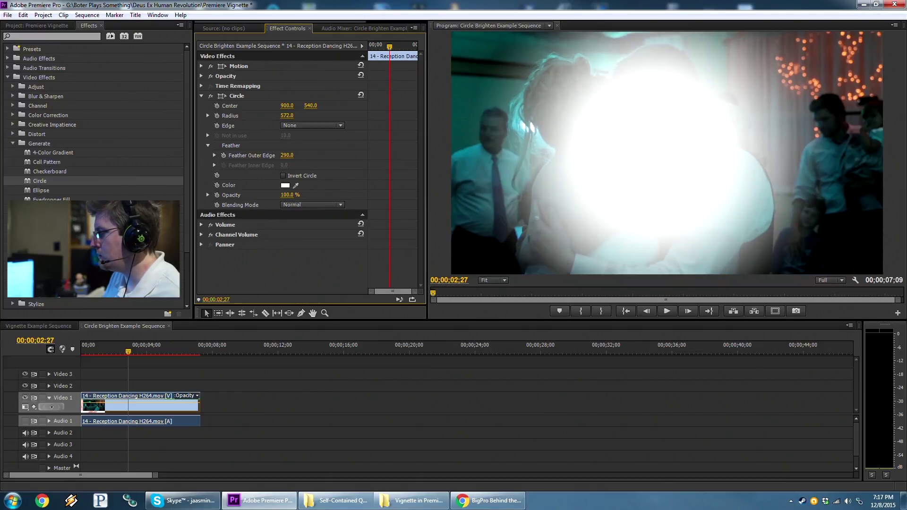
{"action": "left_click", "coordinate": [288, 155]}
{"action": "type", "text": "250"}
{"action": "key", "text": "Return"}
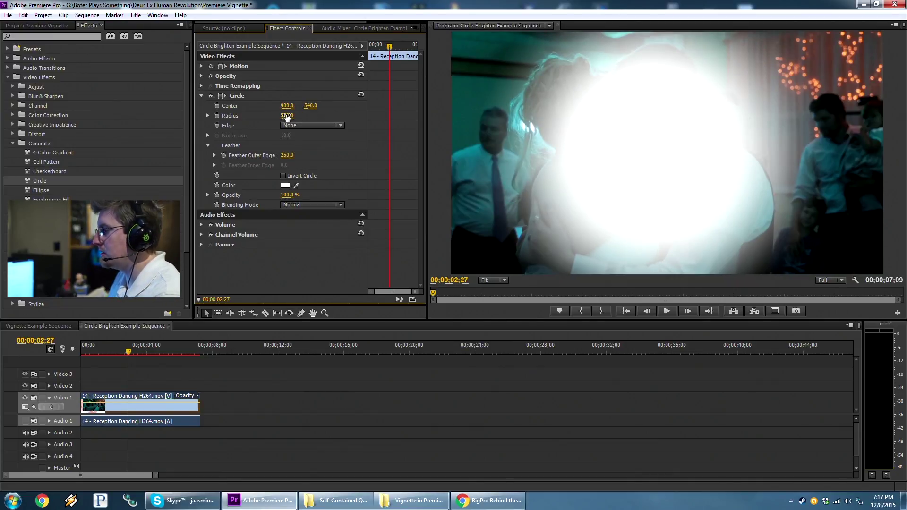
{"action": "left_click_drag", "start_coordinate": [286, 115], "coordinate": [285, 115]}
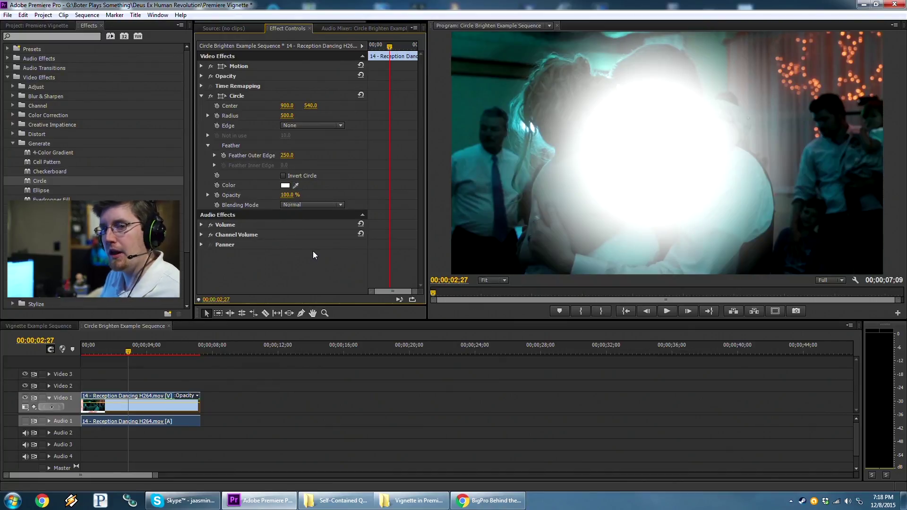
- Compare Soft Light and Overlay Circle blending, toggling the fx on and off, ending on Overlay
{"action": "left_click", "coordinate": [317, 205]}
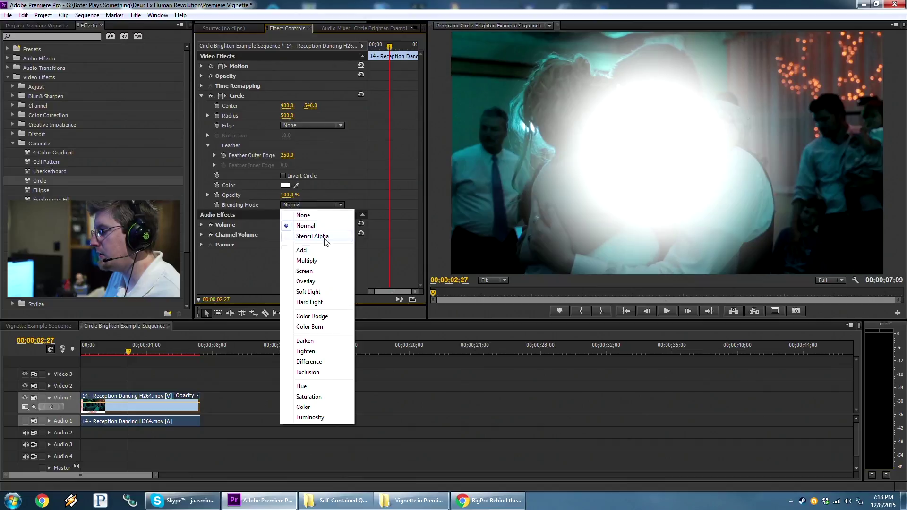
{"action": "left_click", "coordinate": [308, 292]}
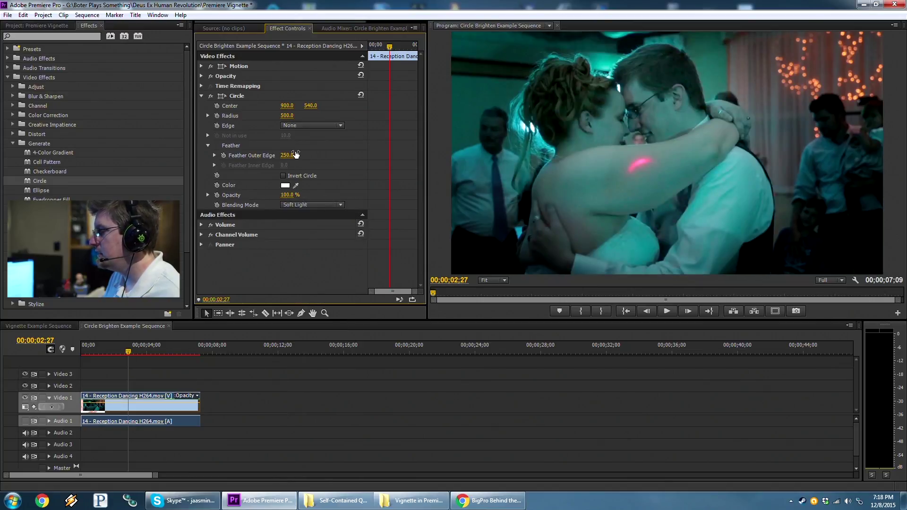
{"action": "left_click", "coordinate": [211, 95]}
{"action": "left_click", "coordinate": [211, 95]}
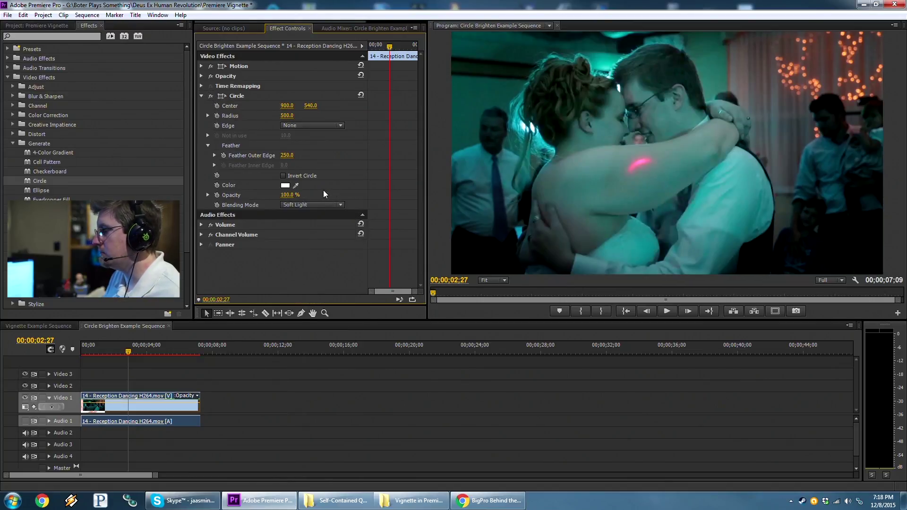
{"action": "left_click", "coordinate": [300, 204]}
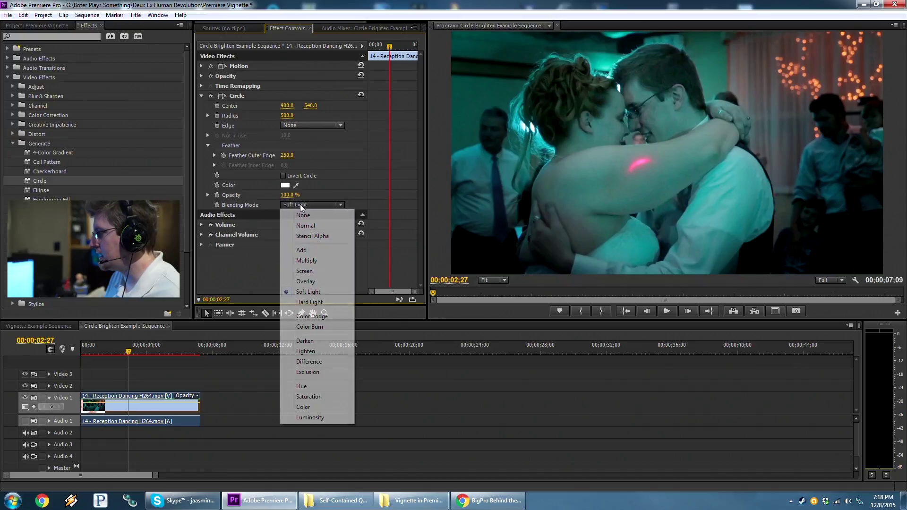
{"action": "left_click", "coordinate": [308, 281]}
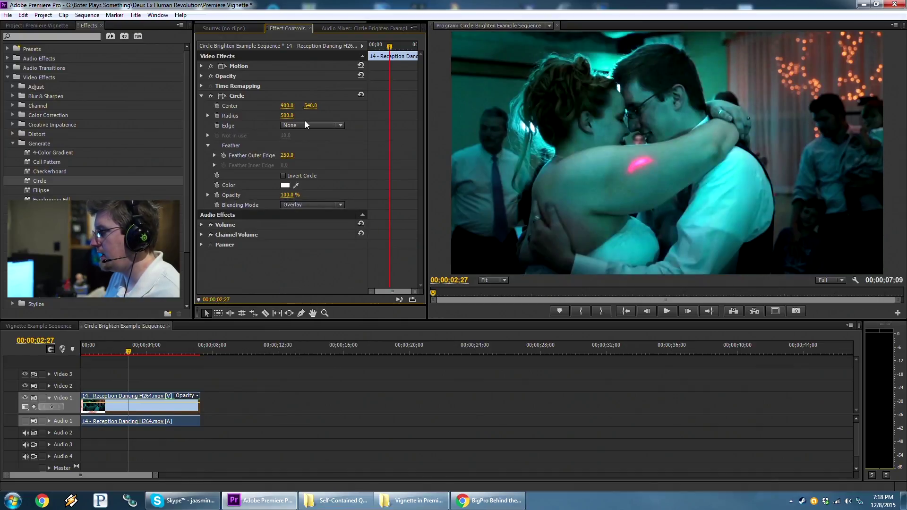
{"action": "left_click", "coordinate": [307, 204]}
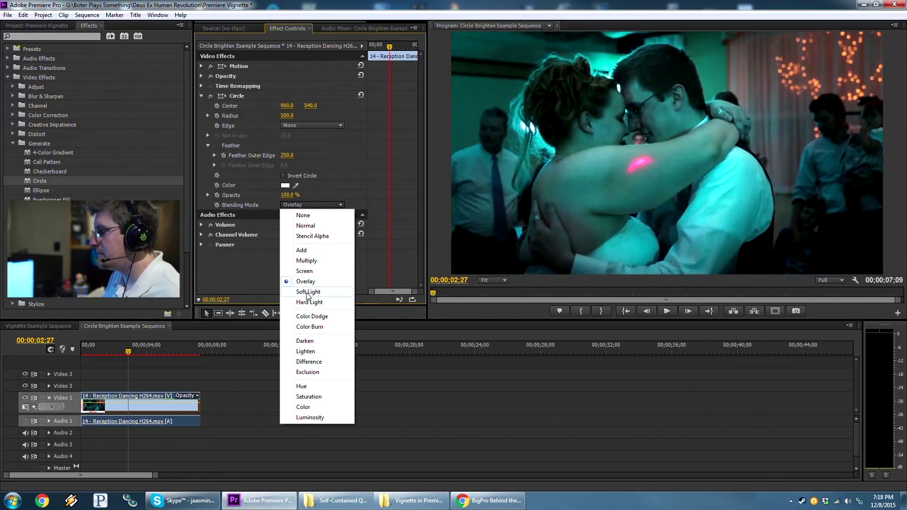
{"action": "left_click", "coordinate": [310, 292]}
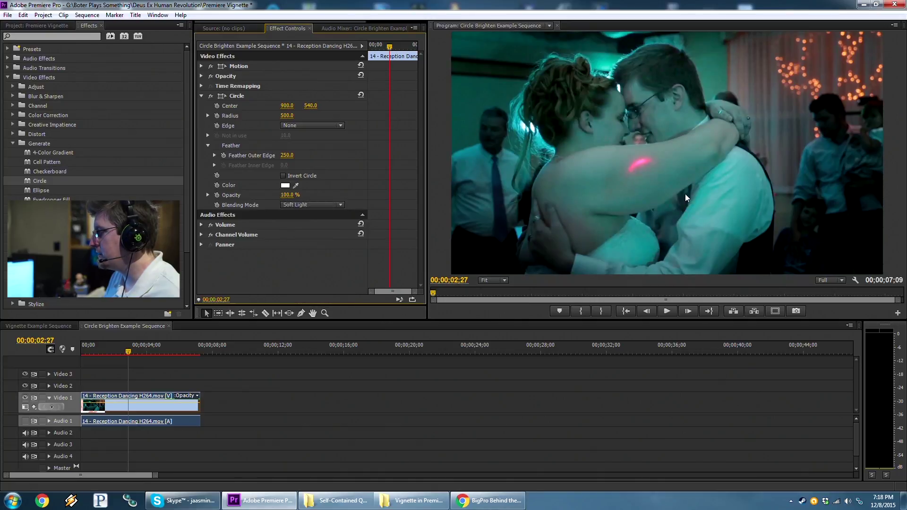
{"action": "left_click", "coordinate": [304, 204]}
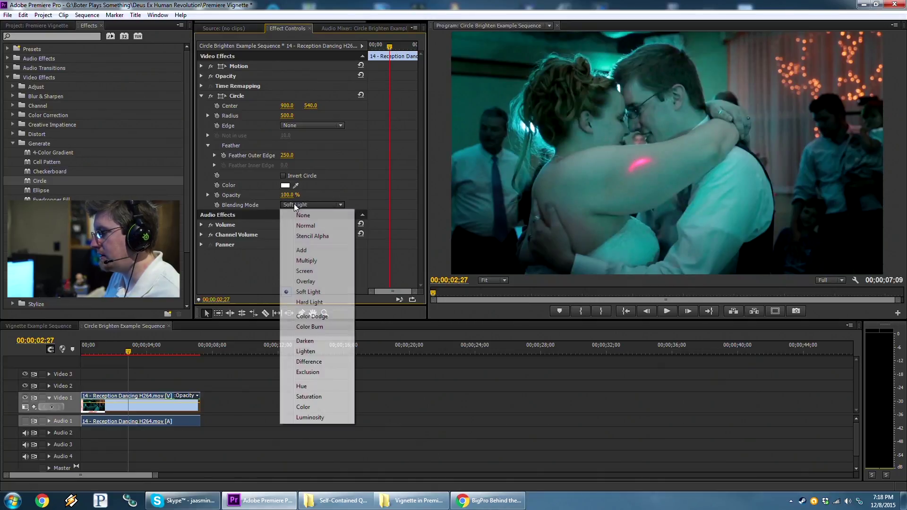
{"action": "left_click", "coordinate": [299, 286]}
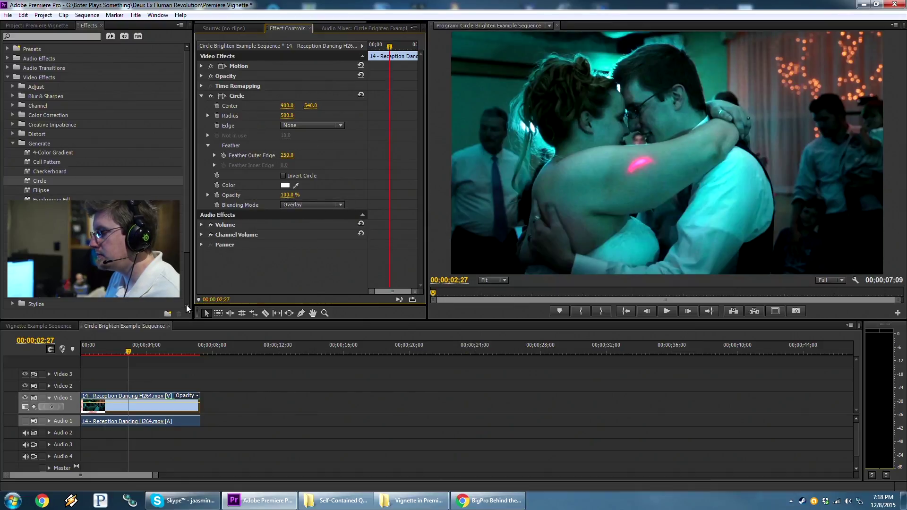
- Preview the dance, then lower the Circle's Center Y from 540 to 563
{"action": "mouse_move", "coordinate": [99, 351]}
{"action": "left_mouse_down"}
{"action": "mouse_move", "coordinate": [141, 349]}
{"action": "mouse_move", "coordinate": [114, 350]}
{"action": "left_mouse_up"}
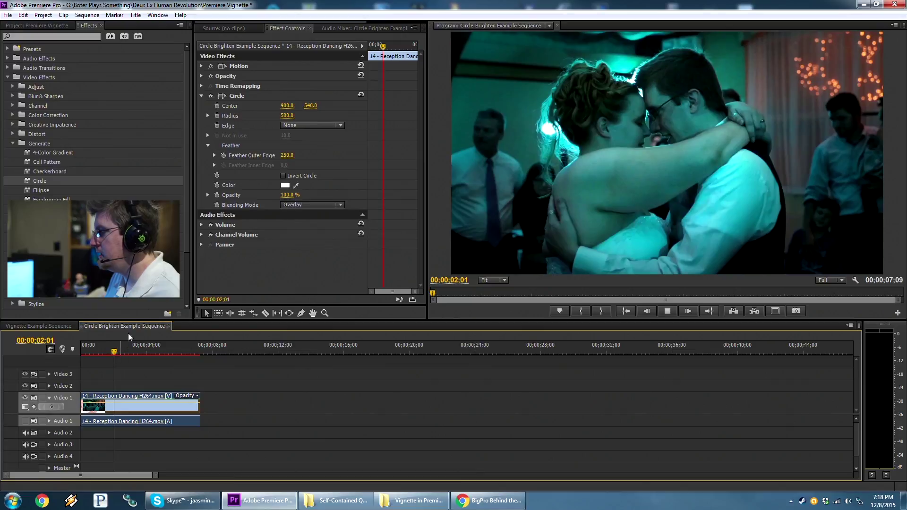
{"action": "key", "text": "space"}
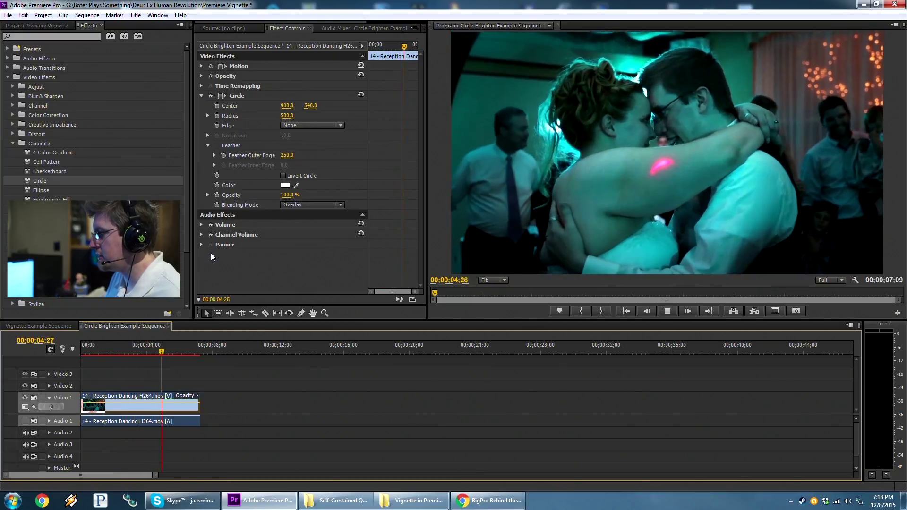
{"action": "key", "text": "space"}
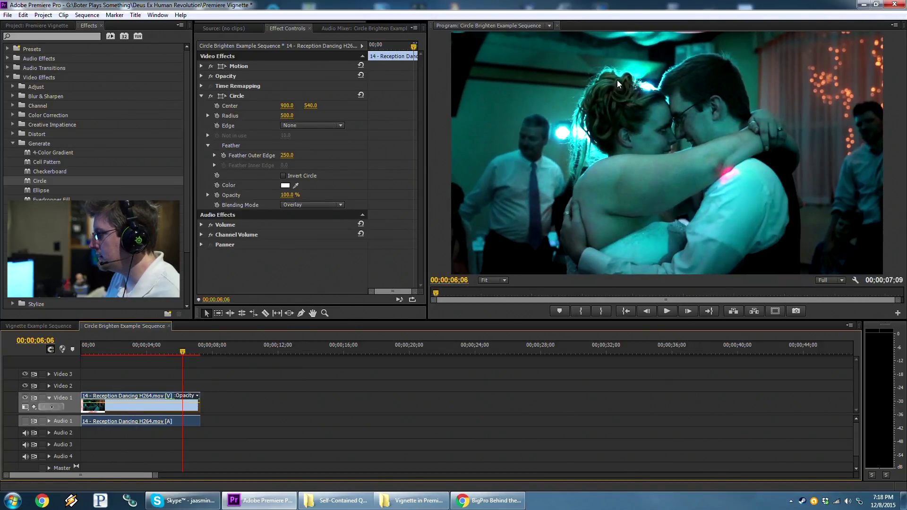
{"action": "mouse_move", "coordinate": [311, 105]}
{"action": "left_mouse_down"}
{"action": "mouse_move", "coordinate": [325, 106]}
{"action": "mouse_move", "coordinate": [310, 107]}
{"action": "left_mouse_up"}
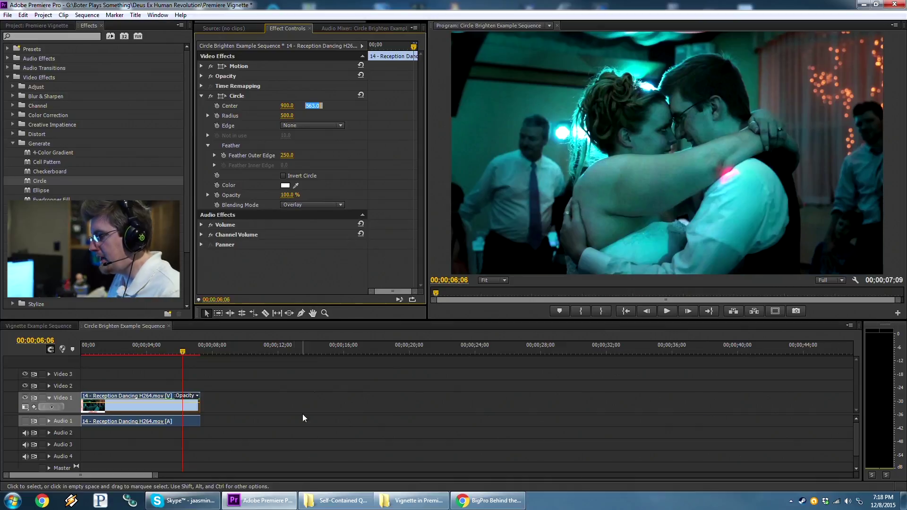
- Deselect the clip and play the sequence from near the start
{"action": "left_click", "coordinate": [108, 367]}
{"action": "left_click", "coordinate": [100, 347]}
{"action": "key", "text": "space"}
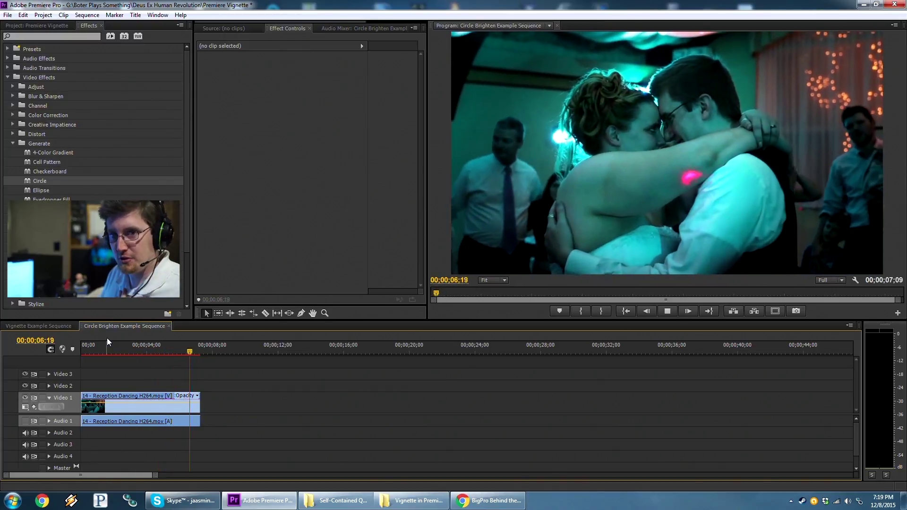
- Park the playhead at 00;00;01;11 and select the dance clip to show its Circle settings
{"action": "left_click", "coordinate": [104, 348]}
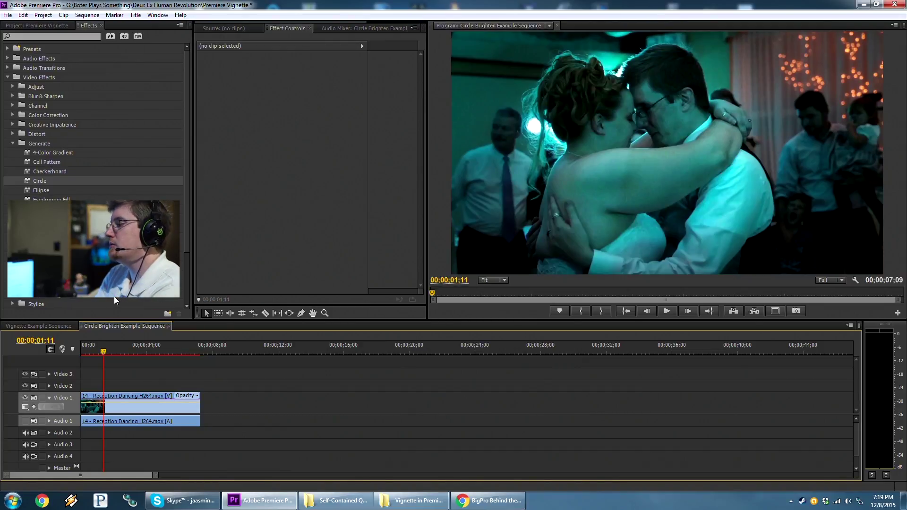
{"action": "left_click", "coordinate": [124, 411]}
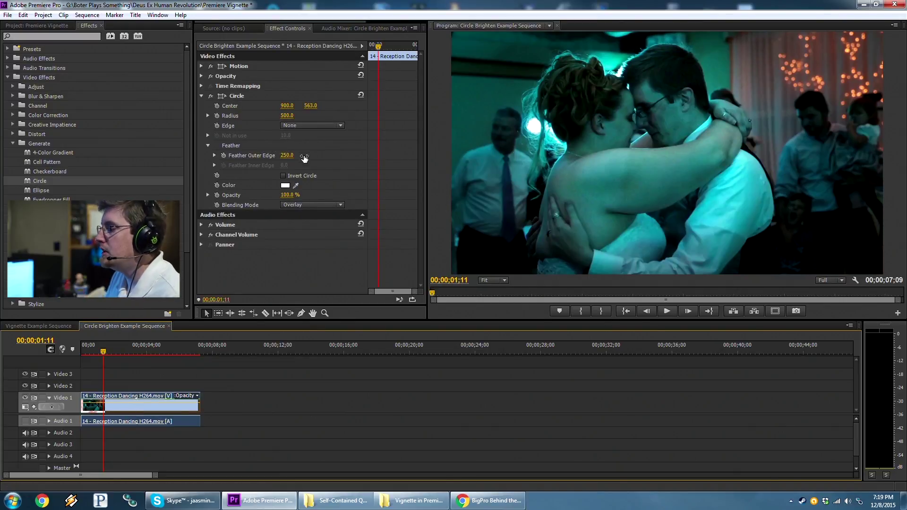
- Try Multiply blending, toggle the Circle fx, return to Overlay, then enable Invert Circle
{"action": "left_click", "coordinate": [307, 208]}
{"action": "left_click", "coordinate": [305, 263]}
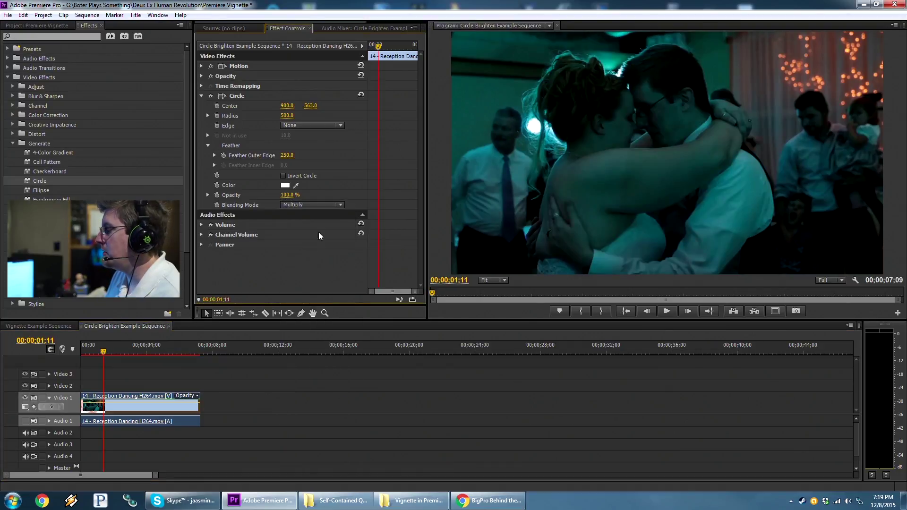
{"action": "left_click", "coordinate": [211, 95]}
{"action": "left_click", "coordinate": [211, 96]}
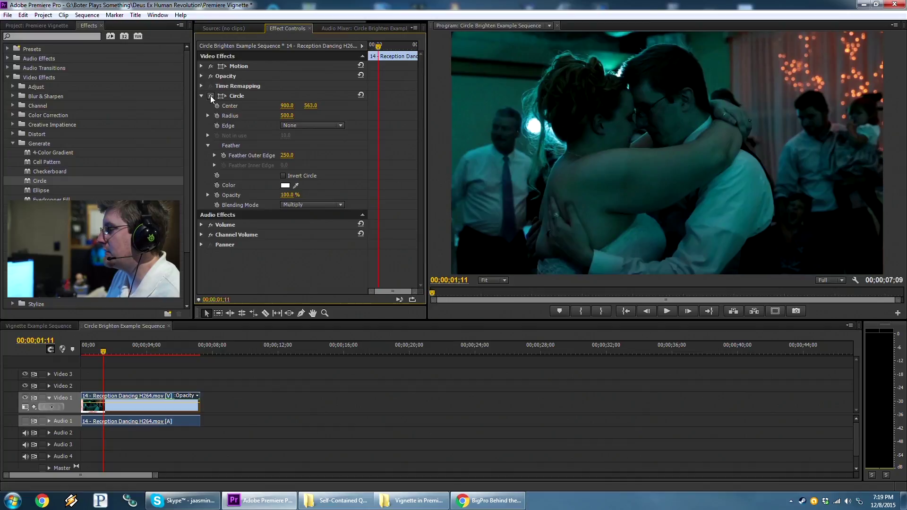
{"action": "left_click", "coordinate": [310, 205]}
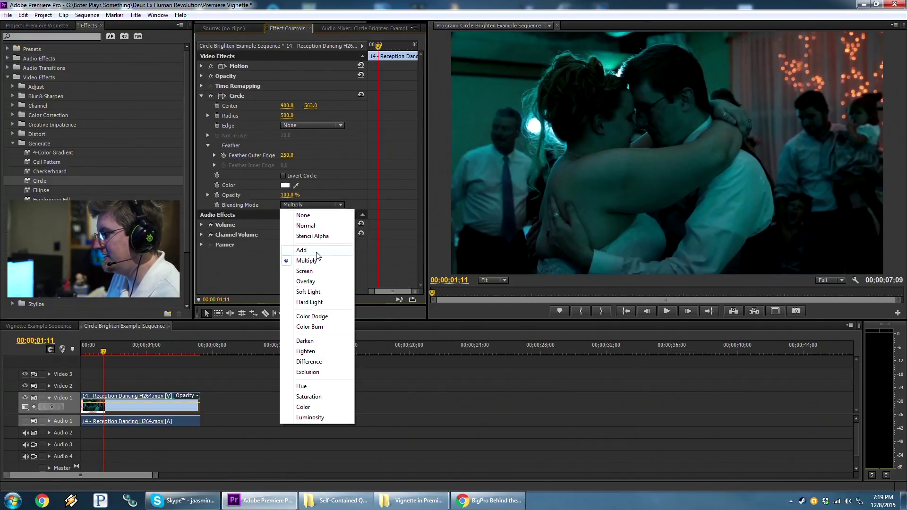
{"action": "left_click", "coordinate": [313, 282]}
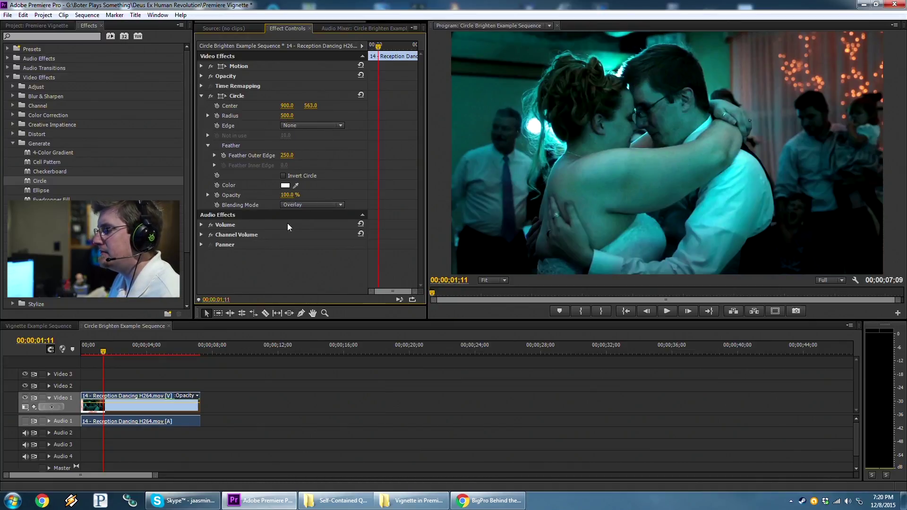
{"action": "left_click", "coordinate": [284, 176]}
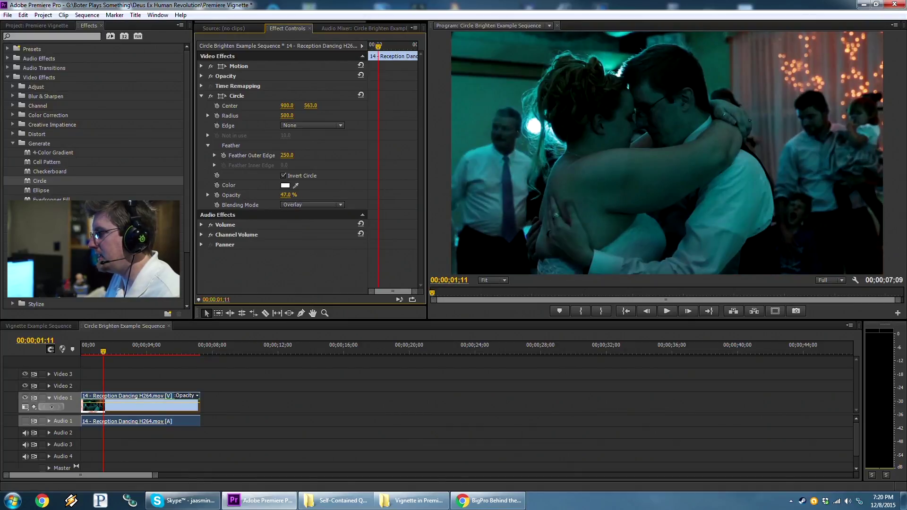
- Restore Circle opacity to 100%, uncheck Invert Circle, and set its centre to 733, 563
{"action": "left_click_drag", "start_coordinate": [285, 195], "coordinate": [303, 195]}
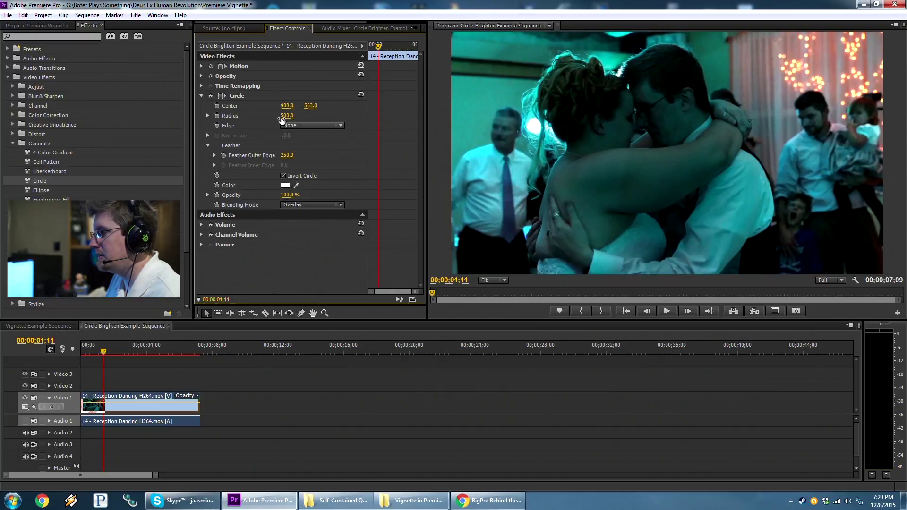
{"action": "left_click_drag", "start_coordinate": [287, 105], "coordinate": [251, 105]}
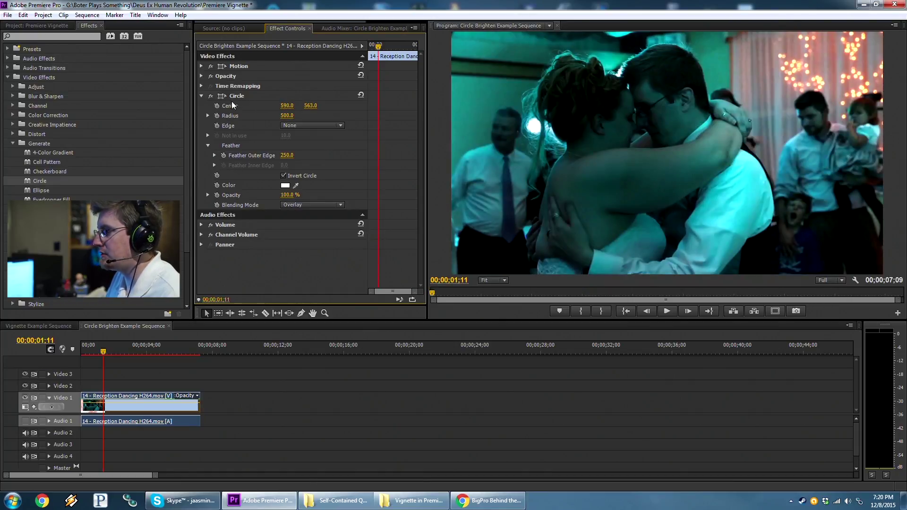
{"action": "left_click", "coordinate": [284, 176]}
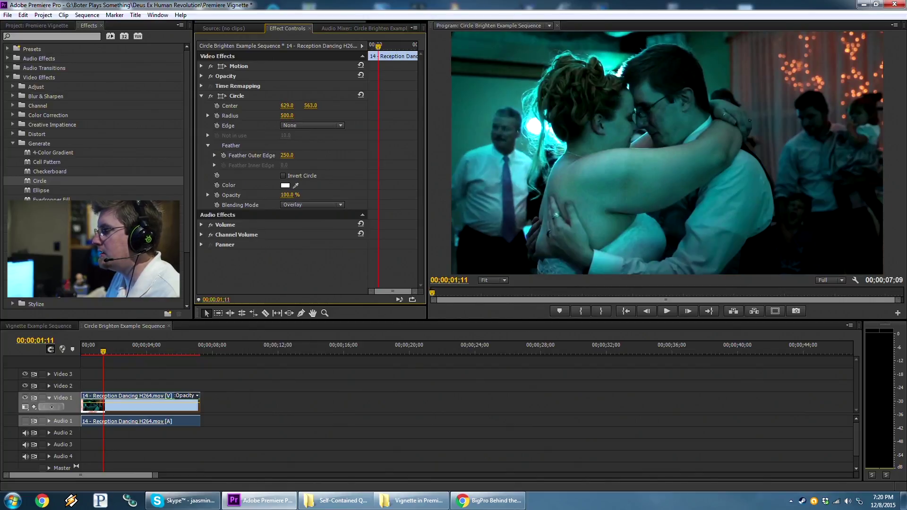
{"action": "mouse_move", "coordinate": [287, 105]}
{"action": "left_mouse_down"}
{"action": "mouse_move", "coordinate": [296, 105]}
{"action": "mouse_move", "coordinate": [288, 105]}
{"action": "left_mouse_up"}
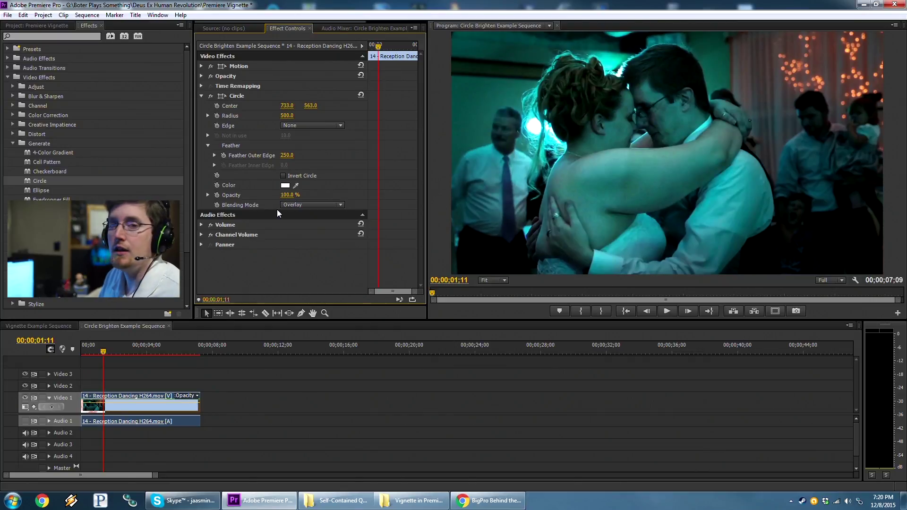